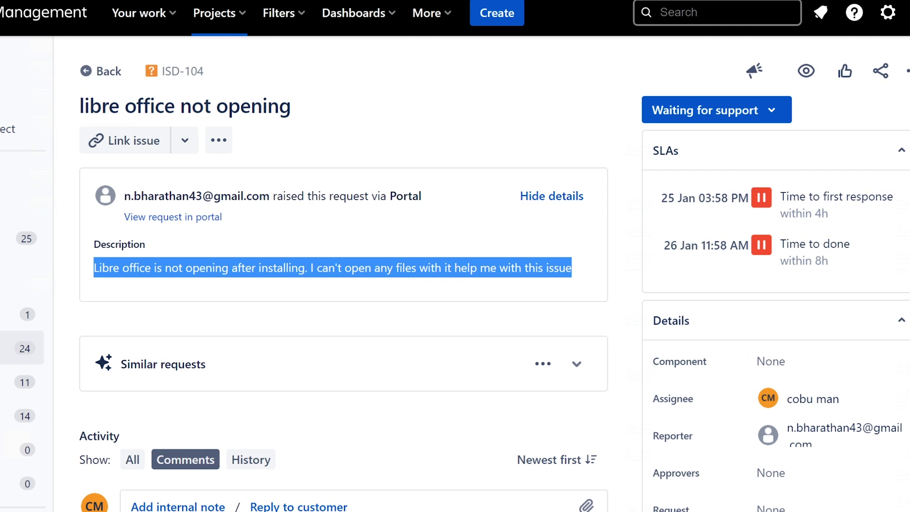
# Highlight the reporter's e-mail username, then go to Google in a new browser tab.
pyautogui.moveTo(124, 196); pyautogui.dragTo(202, 196)
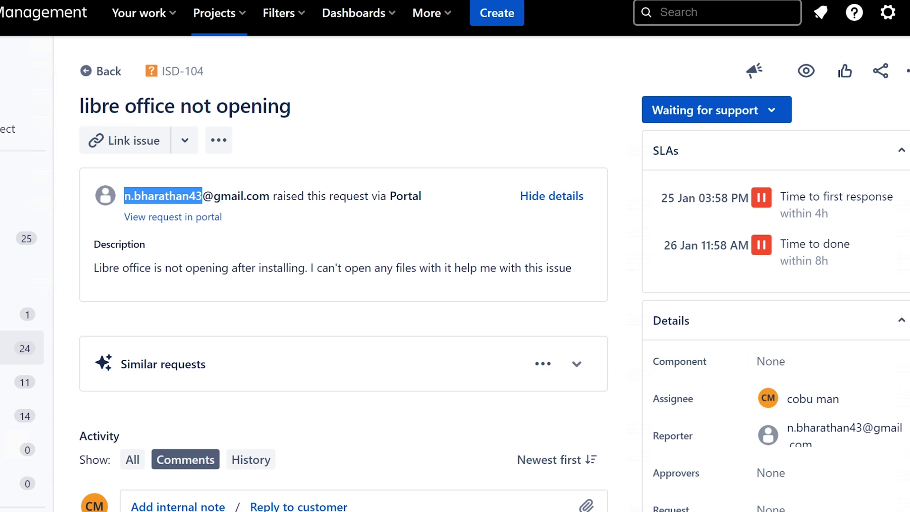
pyautogui.click(226, 268)
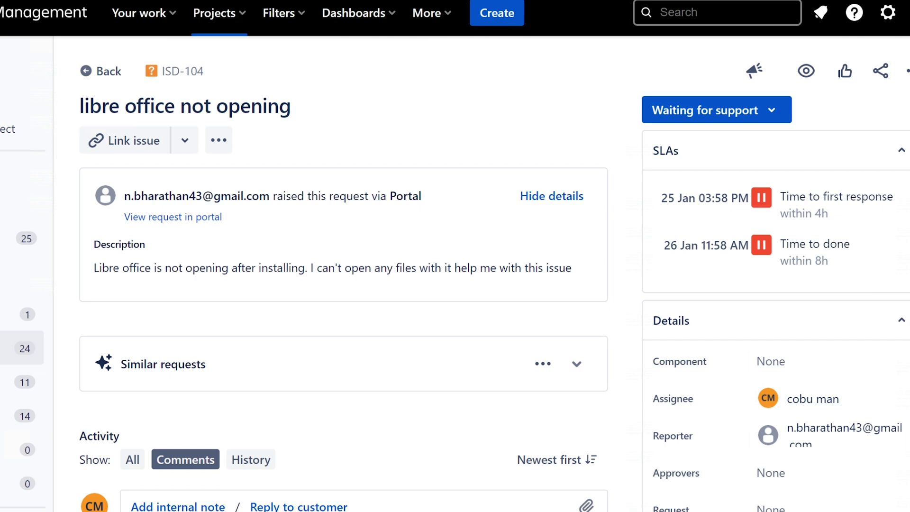
pyautogui.hotkey('ctrl', 't')
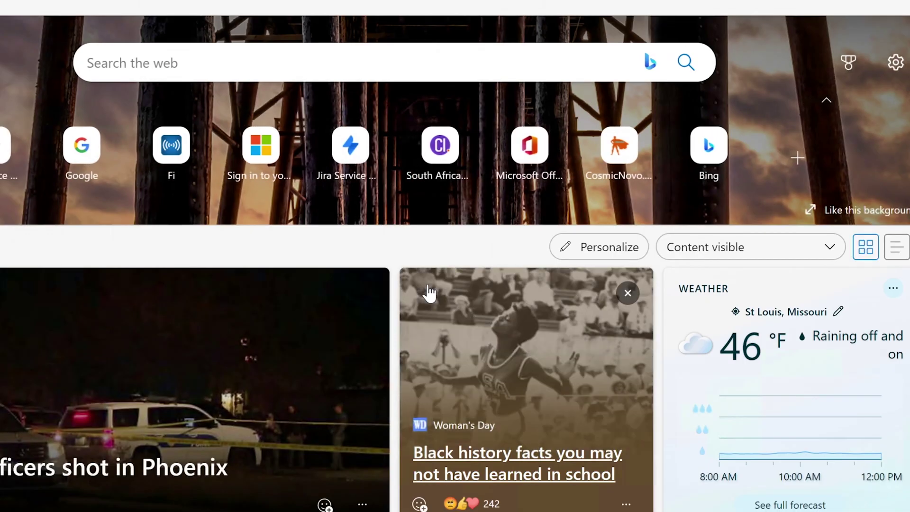
pyautogui.write('g')
pyautogui.press('Return')
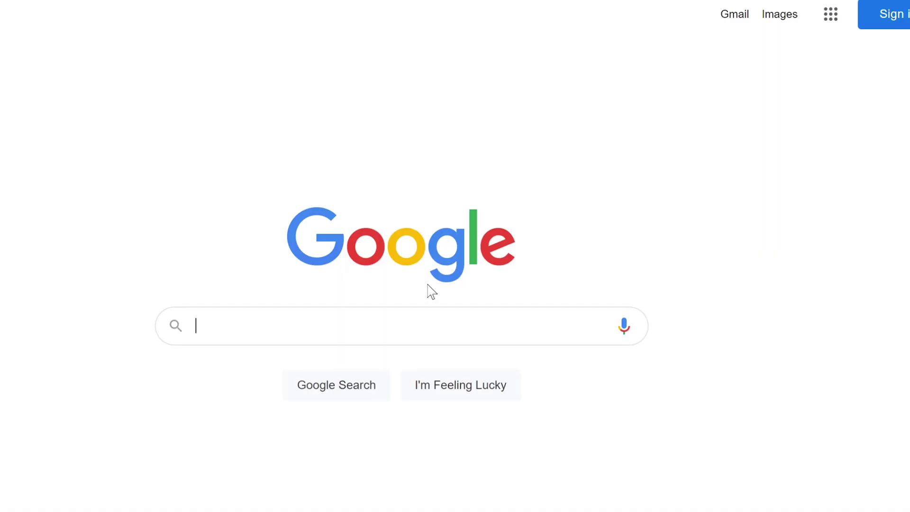
# Search Google for 'libre office' and open the official libreoffice.org homepage.
pyautogui.write('libre off')
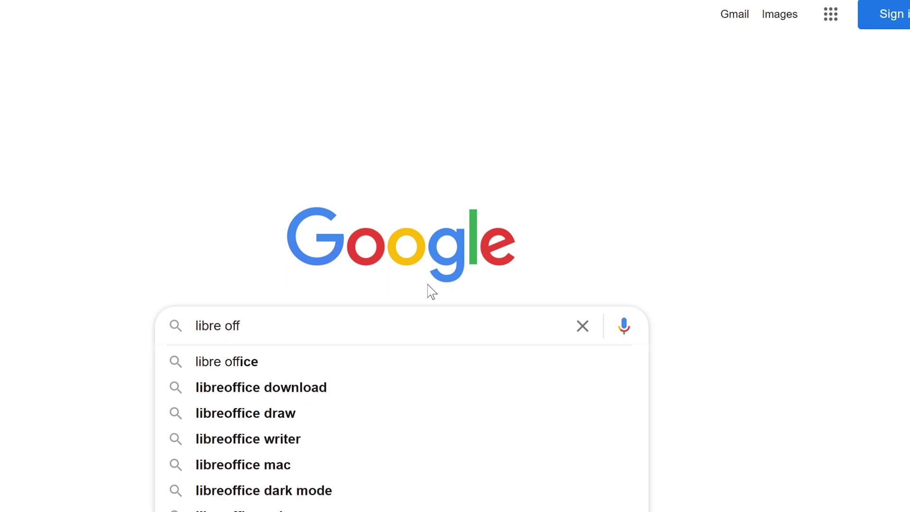
pyautogui.press('Down')
pyautogui.press('Return')
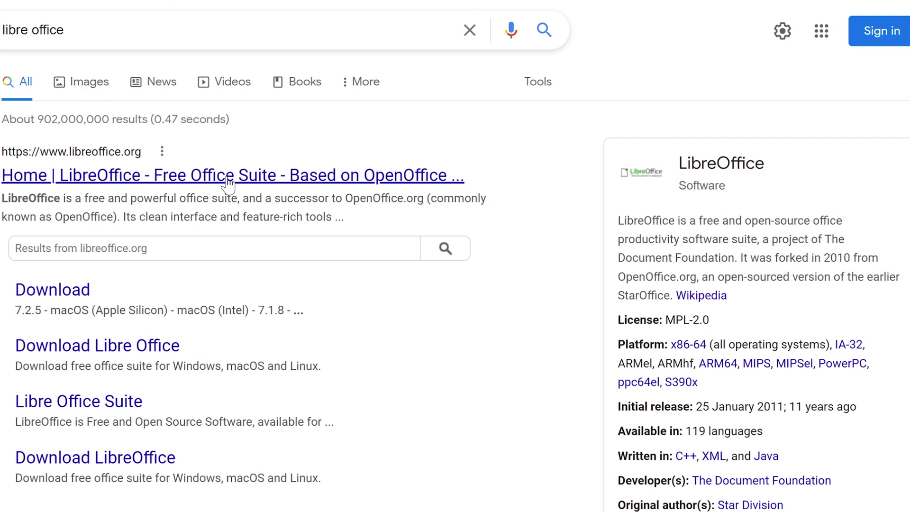
pyautogui.click(331, 176)
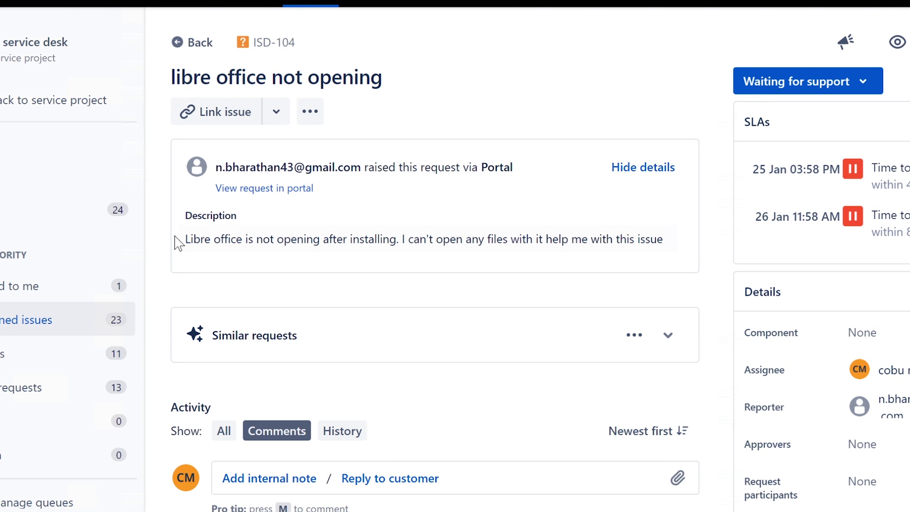
pyautogui.moveTo(179, 239); pyautogui.dragTo(670, 235)
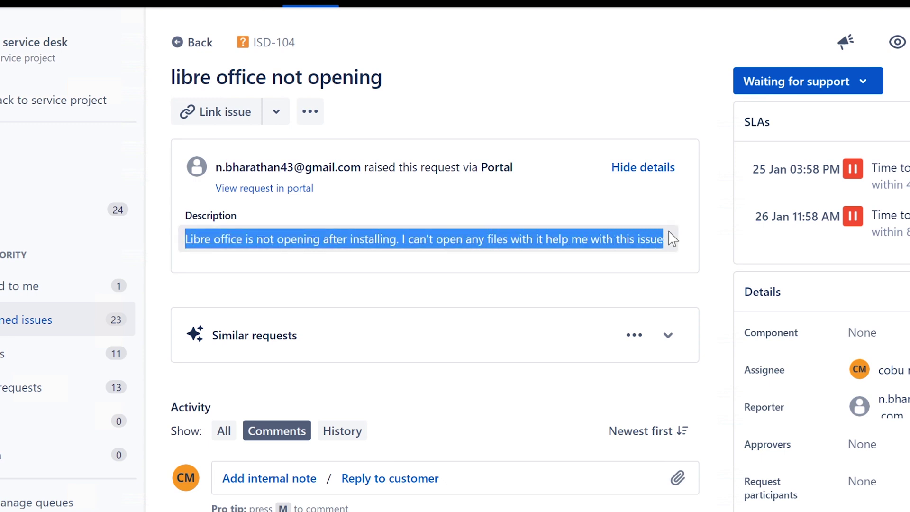
pyautogui.click(632, 251)
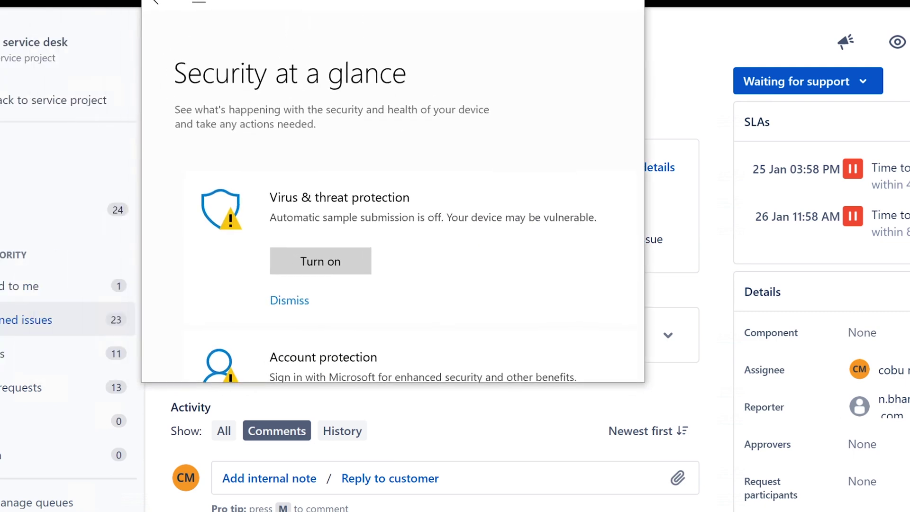
# Enlarge the Windows Security 'Security at a glance' window to review virus and threat protection.
pyautogui.moveTo(640, 384); pyautogui.dragTo(818, 511)
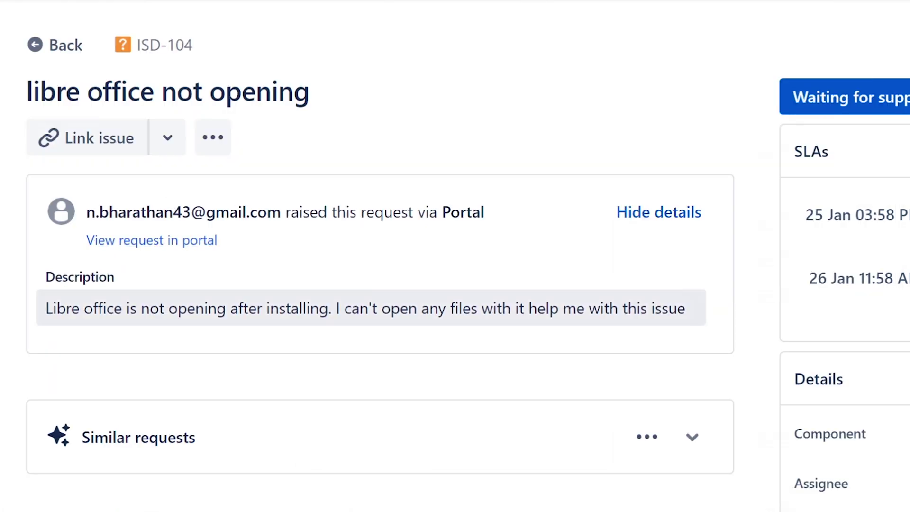
# Highlight 'Libre office' and "I can't open any files with it" in the ticket description.
pyautogui.moveTo(46, 308); pyautogui.dragTo(128, 310)
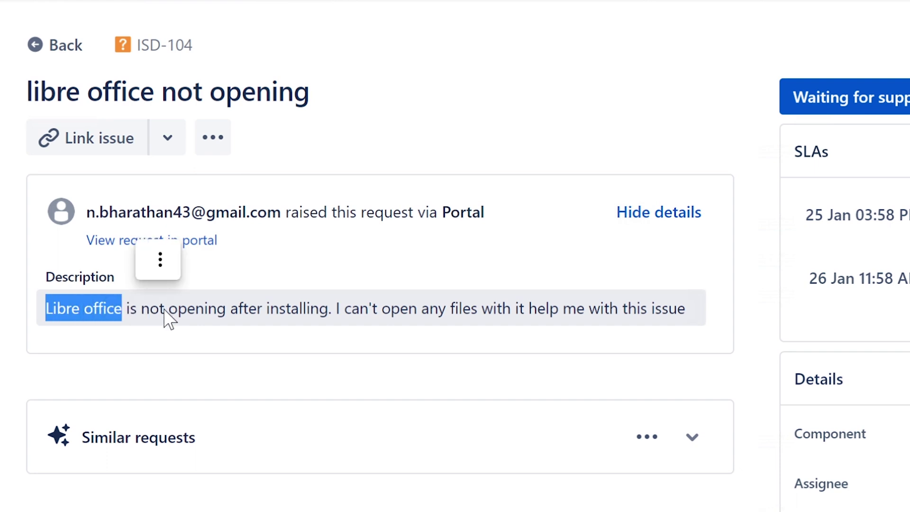
pyautogui.click(98, 307)
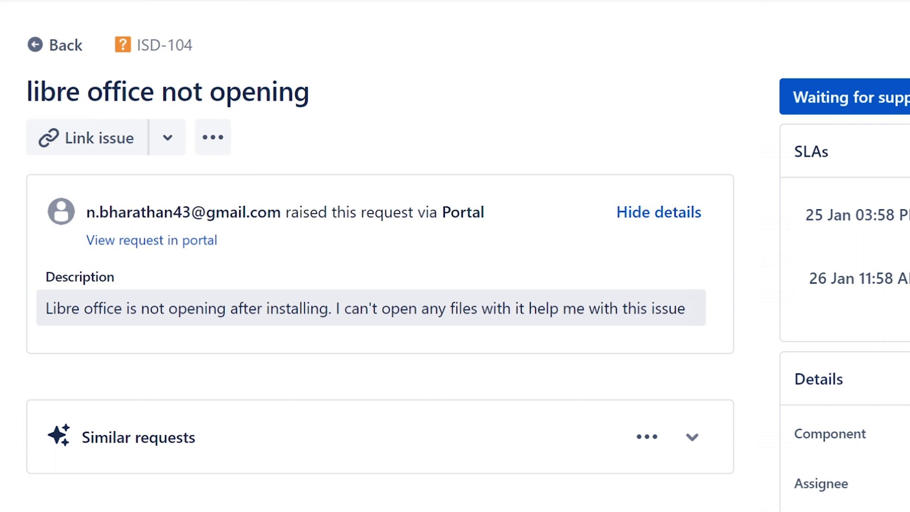
pyautogui.moveTo(47, 308); pyautogui.dragTo(124, 296)
pyautogui.moveTo(332, 308); pyautogui.dragTo(677, 308)
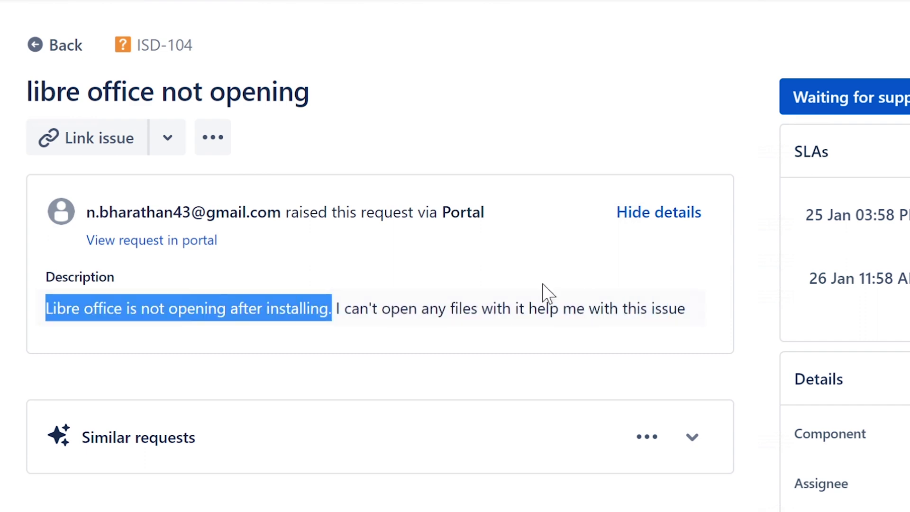
pyautogui.moveTo(333, 308); pyautogui.dragTo(527, 308)
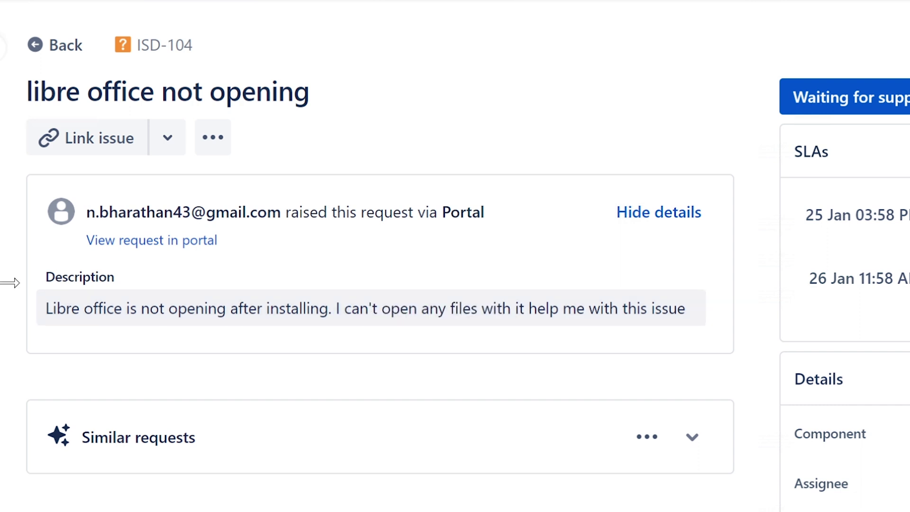
# Re-highlight those description phrases and move the stream status msg Properties window to screen centre.
pyautogui.moveTo(123, 311); pyautogui.dragTo(41, 317)
pyautogui.click(369, 322)
pyautogui.moveTo(336, 308); pyautogui.dragTo(479, 296)
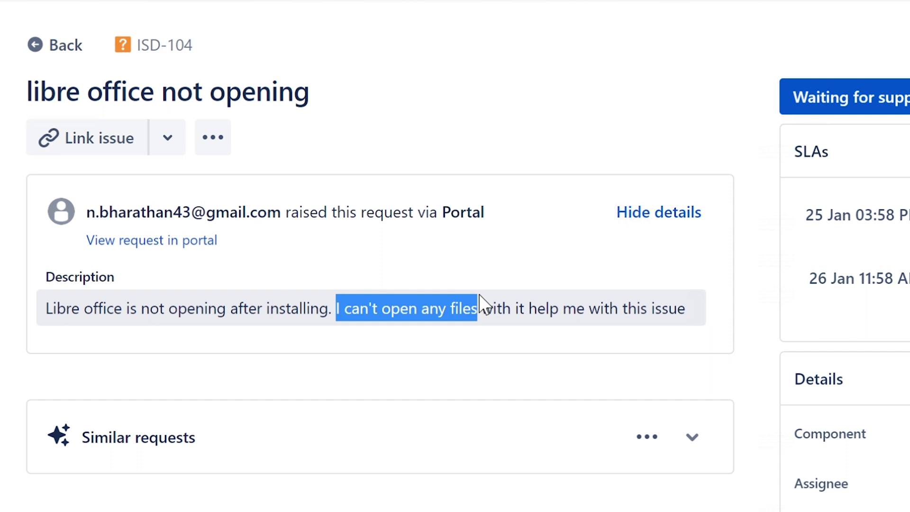
pyautogui.moveTo(122, 308); pyautogui.dragTo(44, 308)
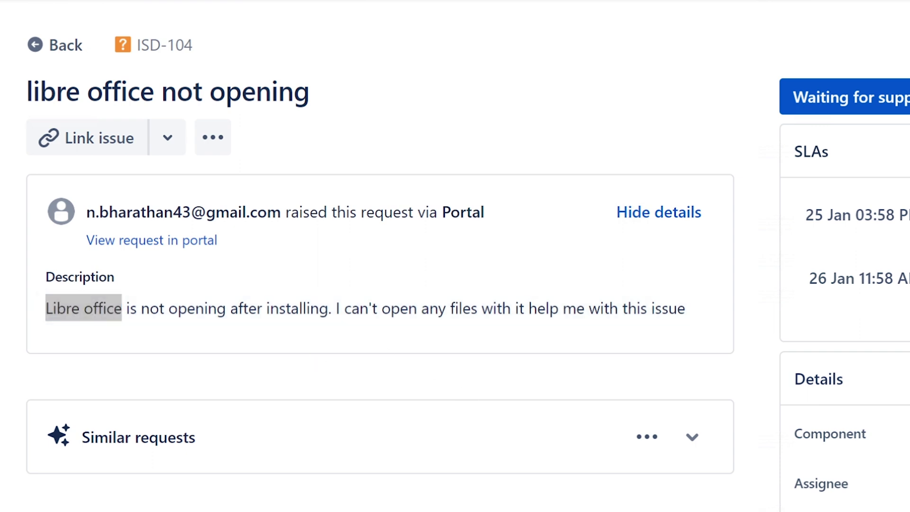
pyautogui.moveTo(12, 511); pyautogui.dragTo(455, 199)
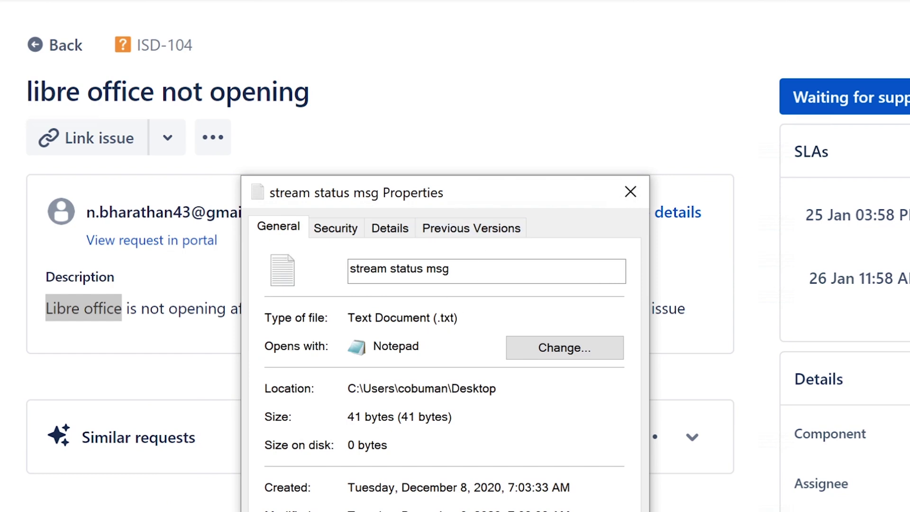
# Highlight the .txt extension in the stream status msg Type of file field, then close Properties.
pyautogui.moveTo(444, 317)
pyautogui.mouseDown()
pyautogui.moveTo(458, 318)
pyautogui.moveTo(440, 317)
pyautogui.mouseUp()
pyautogui.moveTo(450, 199); pyautogui.dragTo(506, 195)
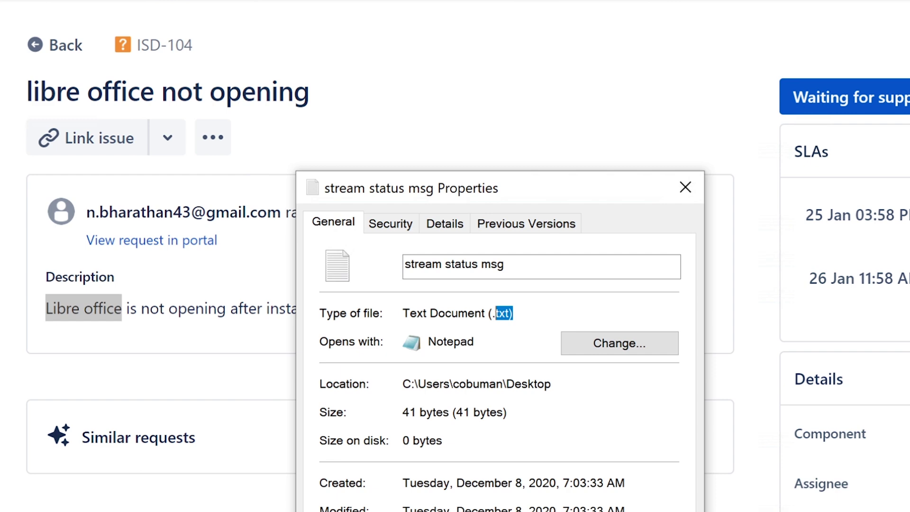
pyautogui.press('Right')
pyautogui.moveTo(496, 313); pyautogui.dragTo(508, 313)
pyautogui.click(513, 313)
pyautogui.press('Escape')
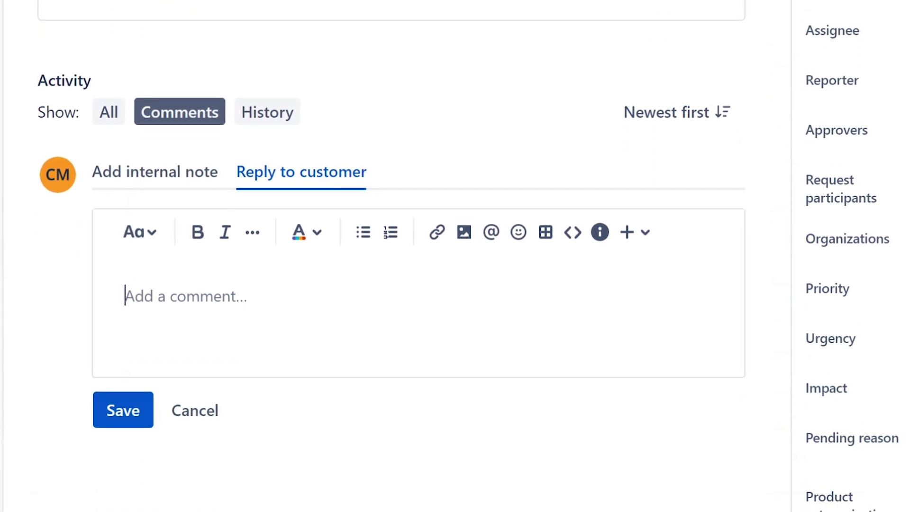
# Type 'Please reinstall libre office but make sure that antivirus software is not delete some files used by libre office.'.
pyautogui.write('Libe')
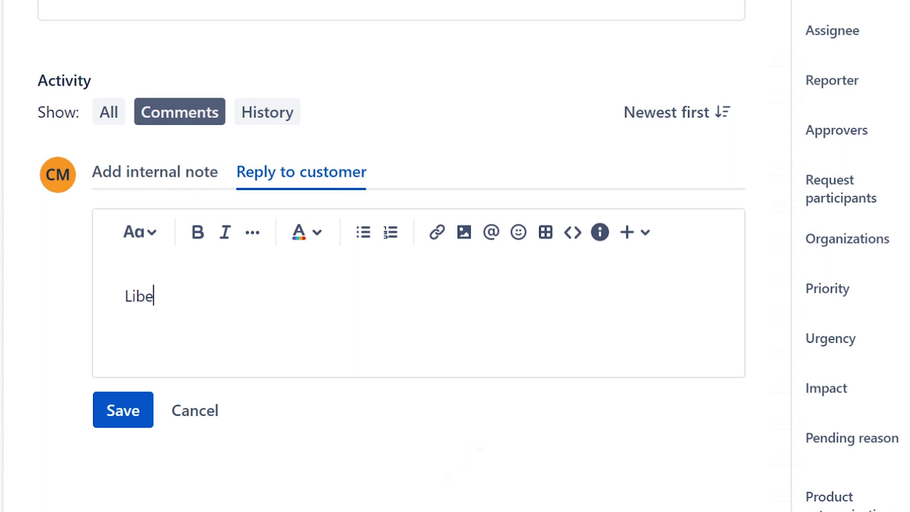
pyautogui.press('BackSpace')
pyautogui.press('BackSpace')
pyautogui.press('BackSpace')
pyautogui.press('BackSpace')
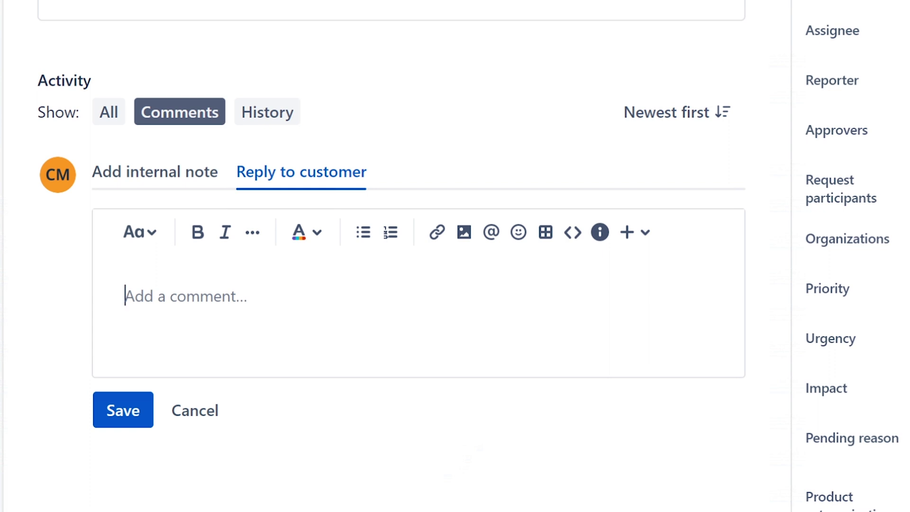
pyautogui.write('Pleaser rei')
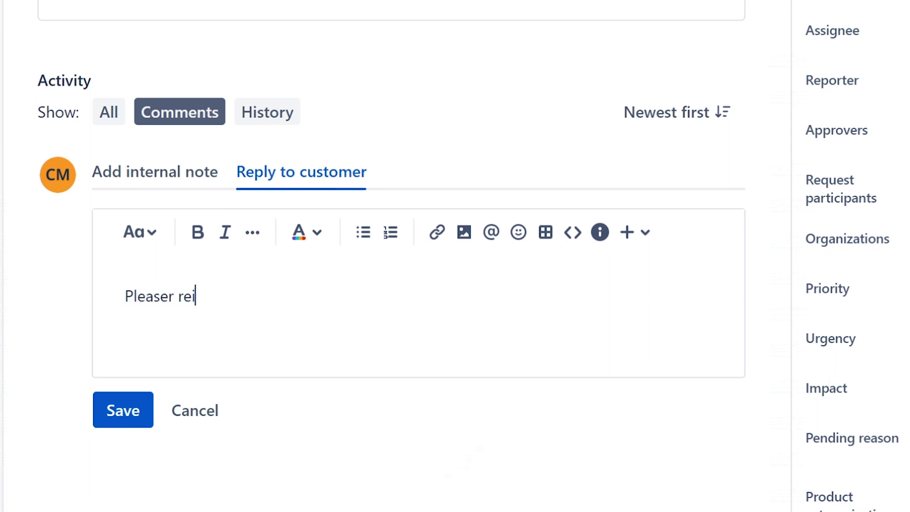
pyautogui.write('nstall')
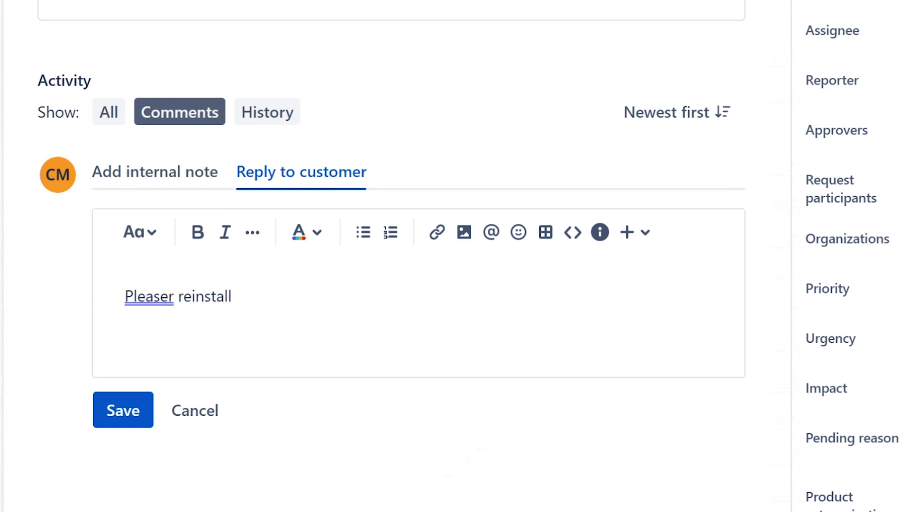
pyautogui.press('Left')
pyautogui.press('Left')
pyautogui.press('Left')
pyautogui.press('Left')
pyautogui.press('Left')
pyautogui.press('Left')
pyautogui.press('Left')
pyautogui.press('Left')
pyautogui.press('Left')
pyautogui.press('Left')
pyautogui.press('Left')
pyautogui.press('BackSpace')
pyautogui.press('Right')
pyautogui.press('Right')
pyautogui.press('Right')
pyautogui.press('Right')
pyautogui.press('Right')
pyautogui.press('Right')
pyautogui.press('Right')
pyautogui.press('Right')
pyautogui.press('Right')
pyautogui.press('Right')
pyautogui.press('Right')
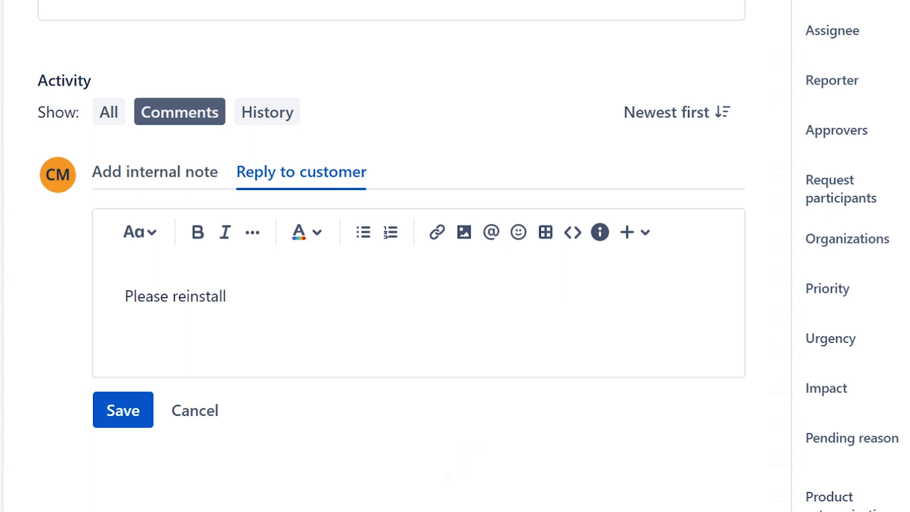
pyautogui.write('libre office but make su')
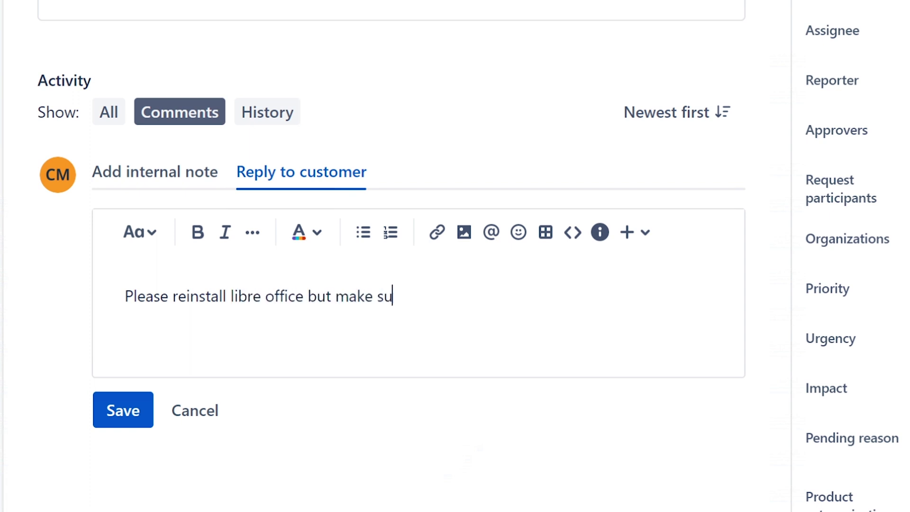
pyautogui.write('re that antiv')
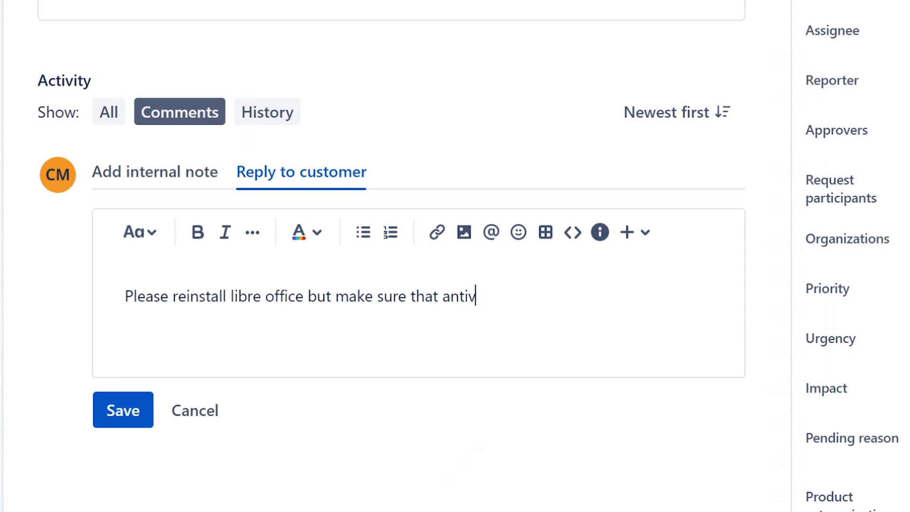
pyautogui.write('irus software ')
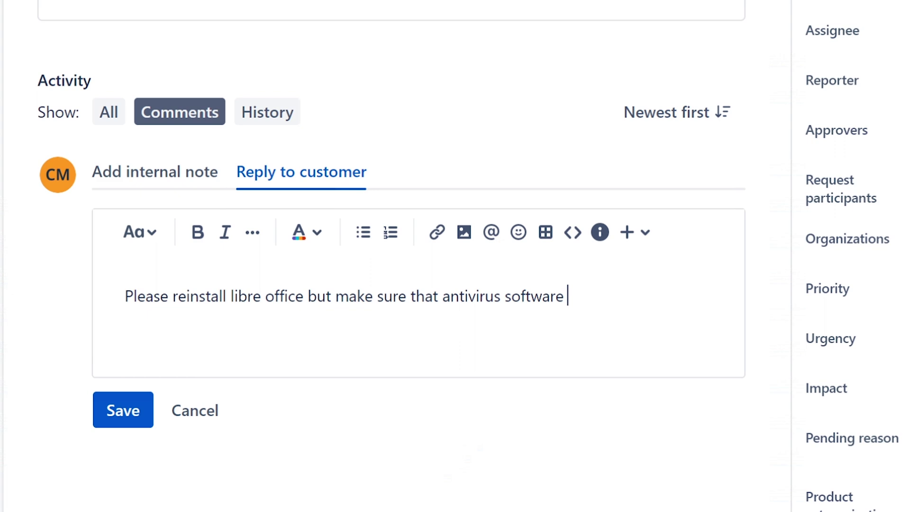
pyautogui.write('is not delet')
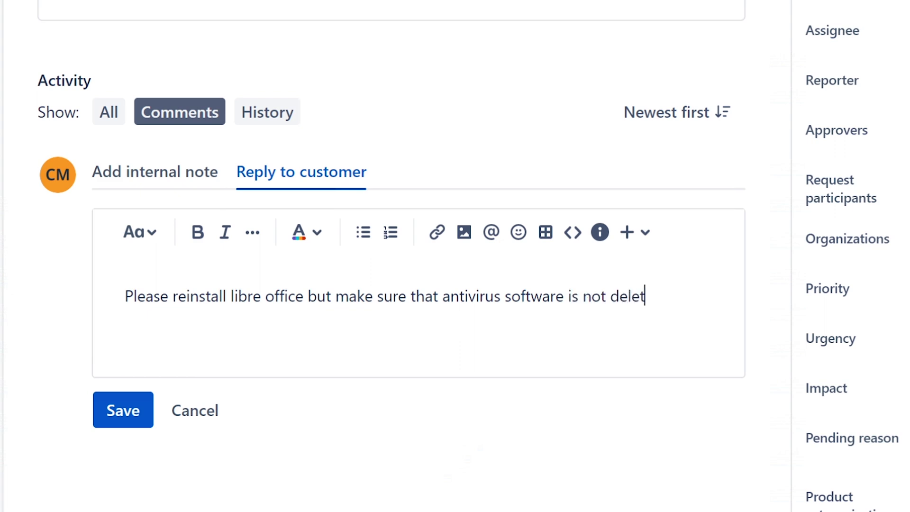
pyautogui.write('e some file')
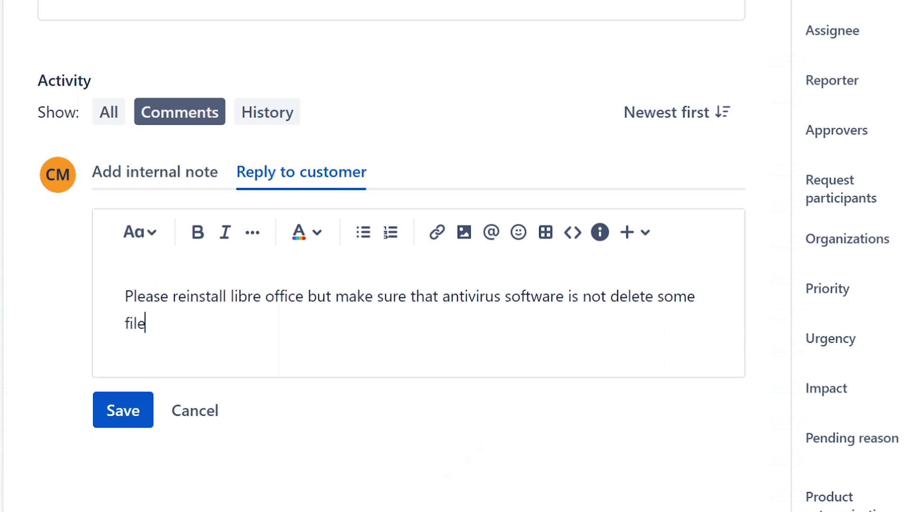
pyautogui.write('s t')
pyautogui.press('BackSpace')
pyautogui.write('used by')
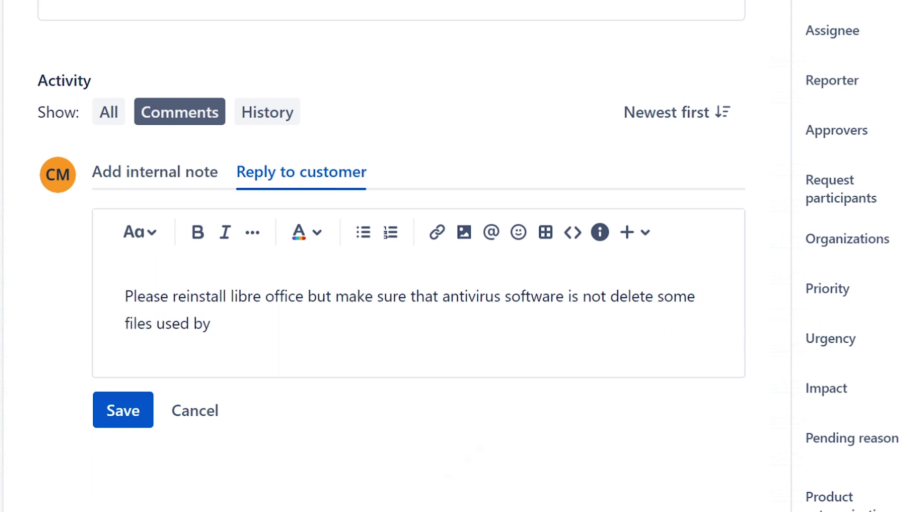
pyautogui.write(' libre office.')
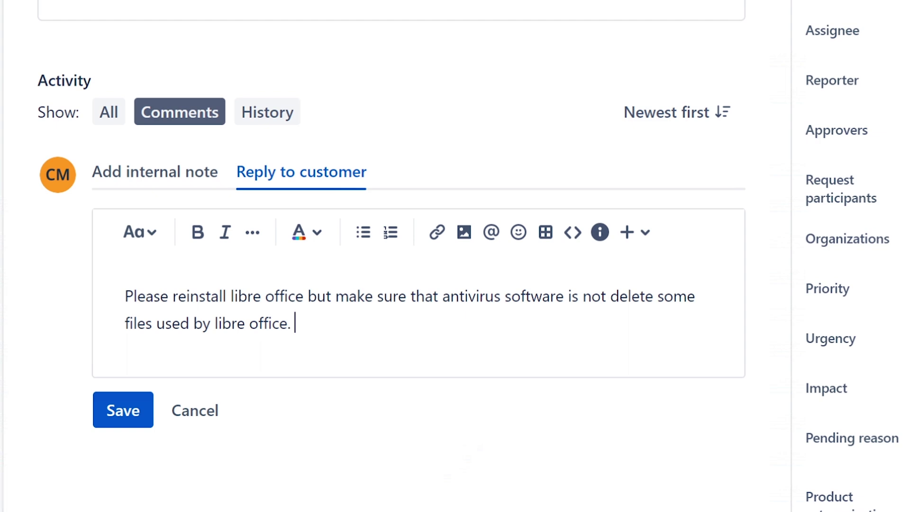
# Add "If you can't open files make sure that they are compatible format." plus the agent's sign-off, accept the comma after 'files', and save.
pyautogui.write("If you can't ope")
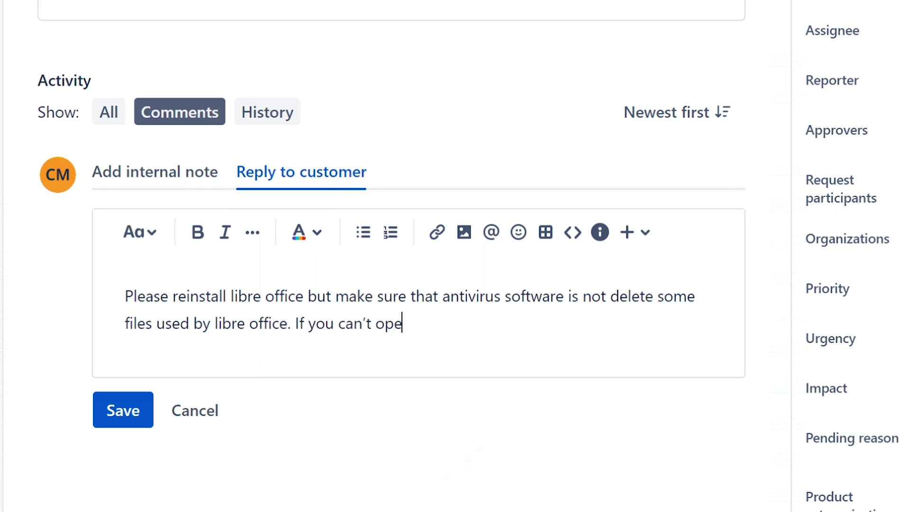
pyautogui.write('n files ma')
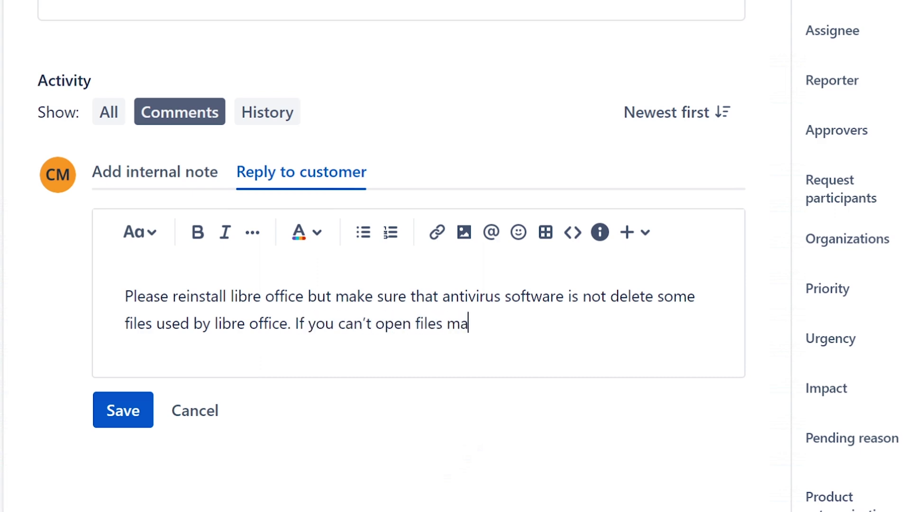
pyautogui.write('ke sure that ')
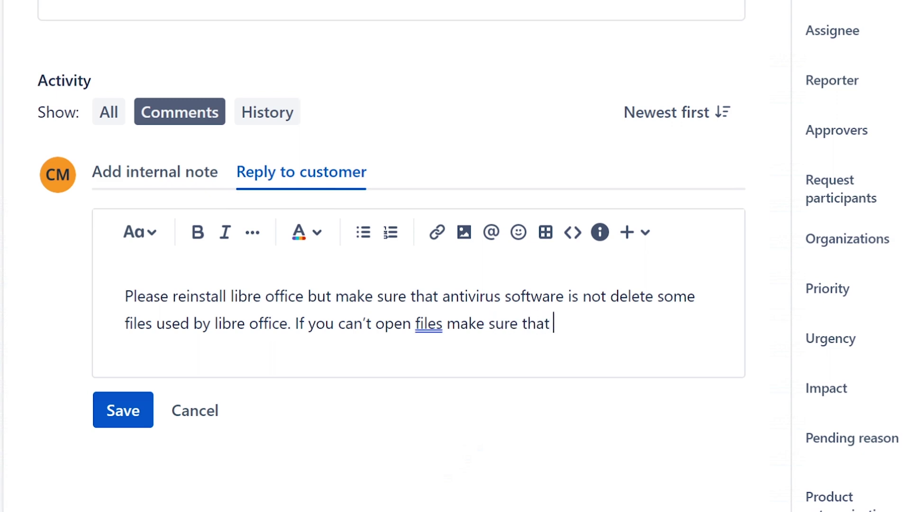
pyautogui.write('they are ')
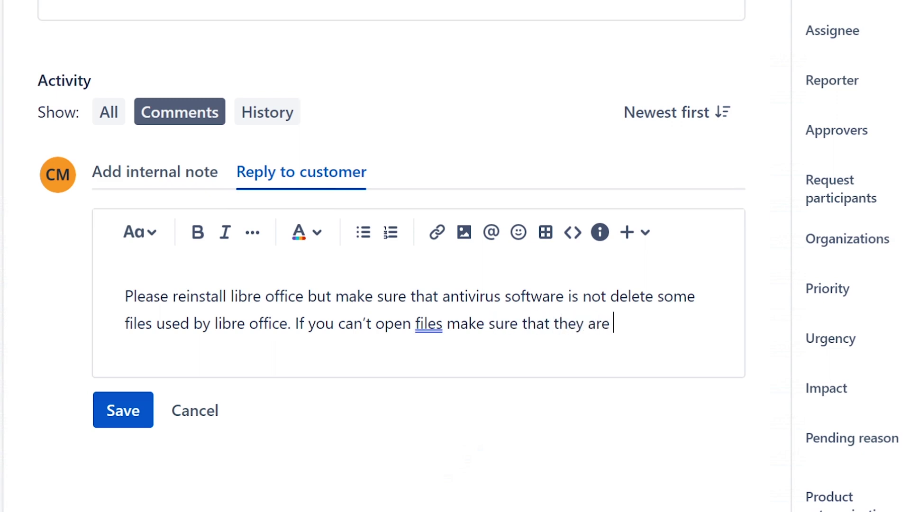
pyautogui.write('compt')
pyautogui.press('BackSpace')
pyautogui.write('atible ')
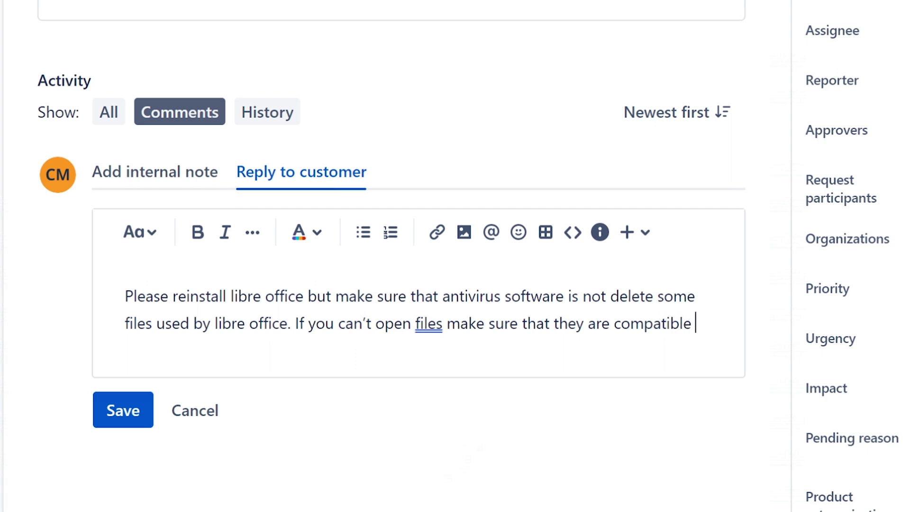
pyautogui.write('form')
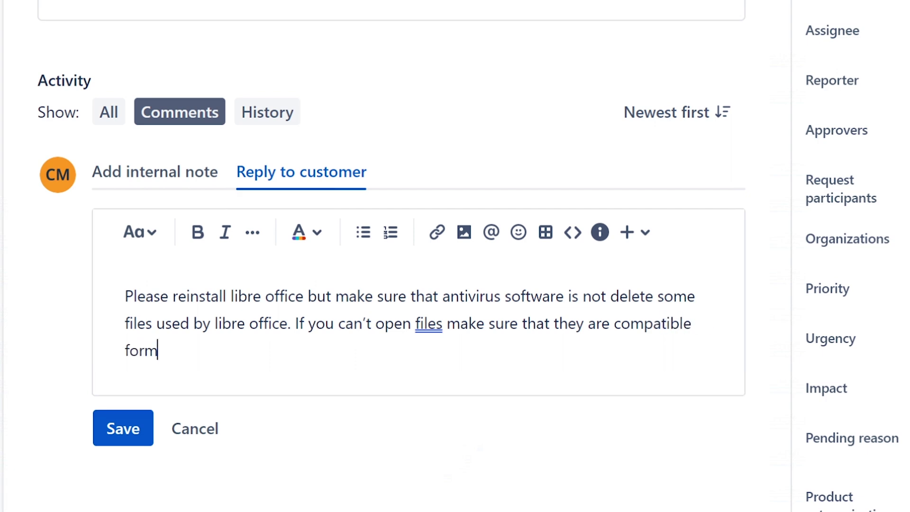
pyautogui.write('at. Ervin')
pyautogui.rightClick(429, 328)
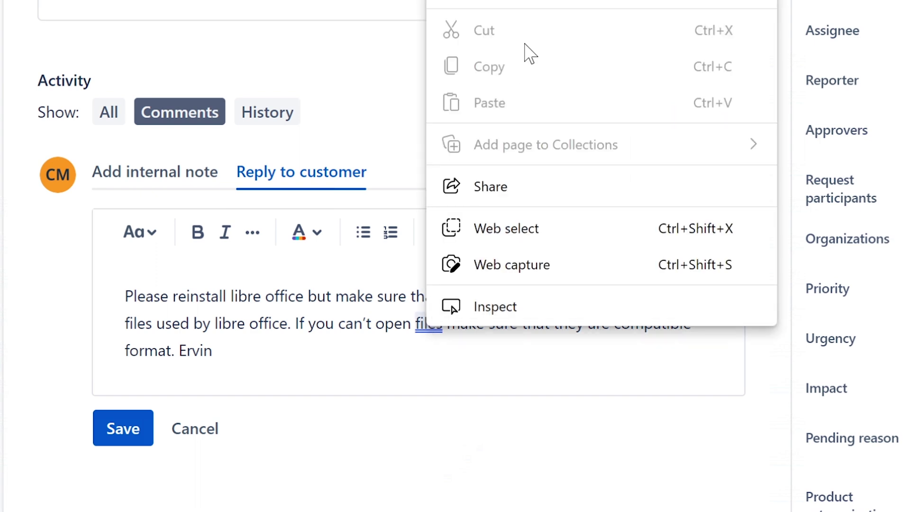
pyautogui.click(415, 326)
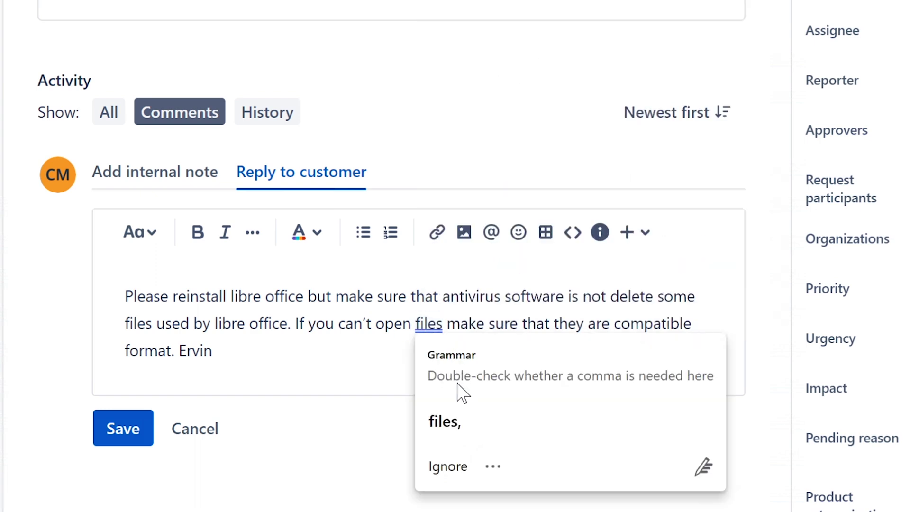
pyautogui.click(454, 420)
pyautogui.hotkey('ctrl', 'End')
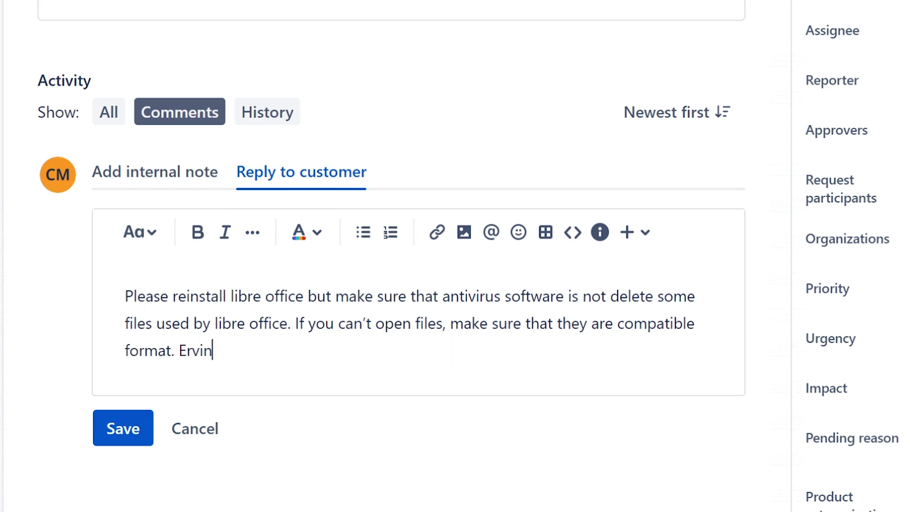
pyautogui.click(126, 429)
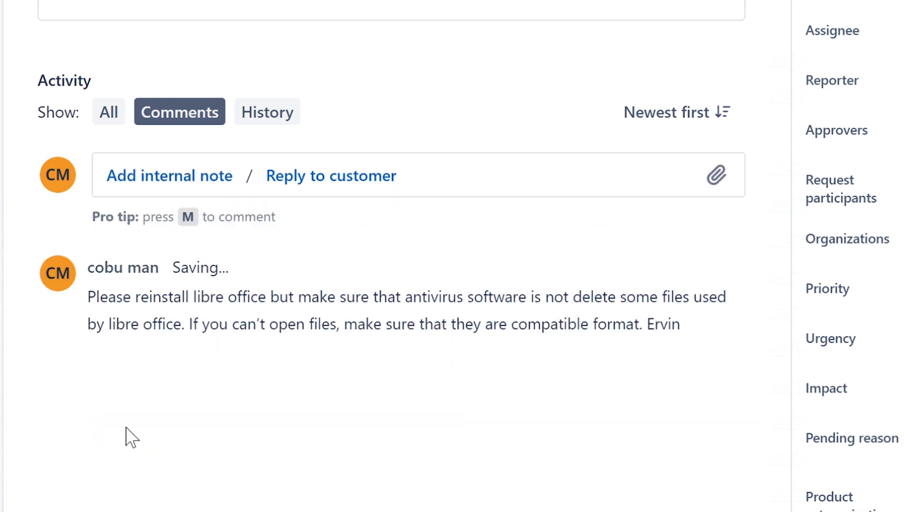